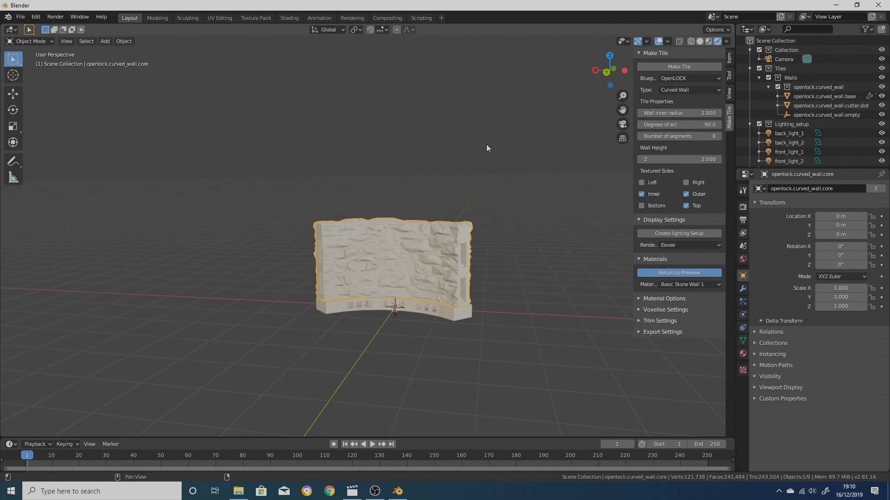
Step: Change the tile type to Straight Wall and delete the existing curved wall tile
left_click(684, 90)
left_click(675, 101)
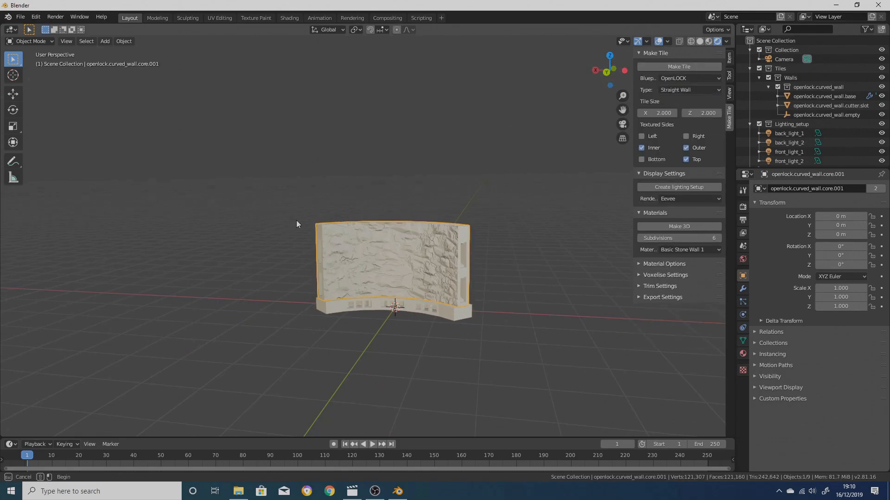
key("Delete")
Step: Make a straight wall tile with the Left and Right sides also textured and convert its Basic Stone Wall 1 material to 3D
left_click(642, 136)
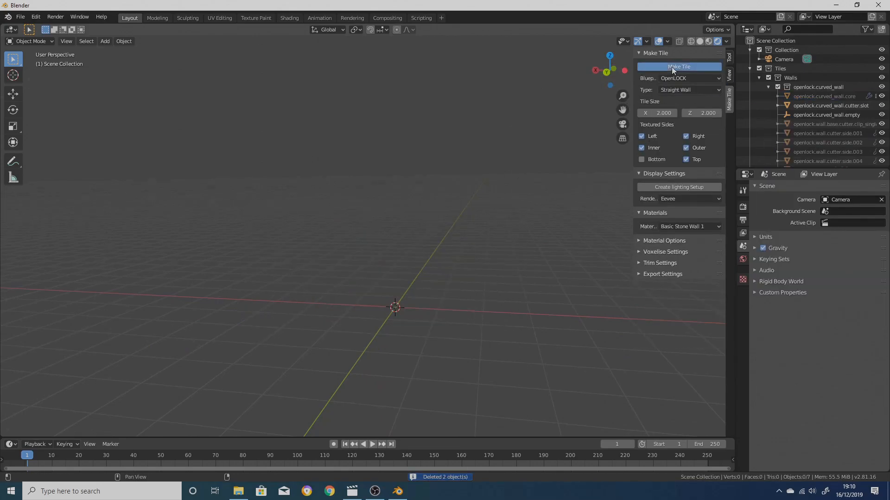
left_click(673, 67)
left_click(691, 226)
middle_click_drag(282, 278, 497, 390)
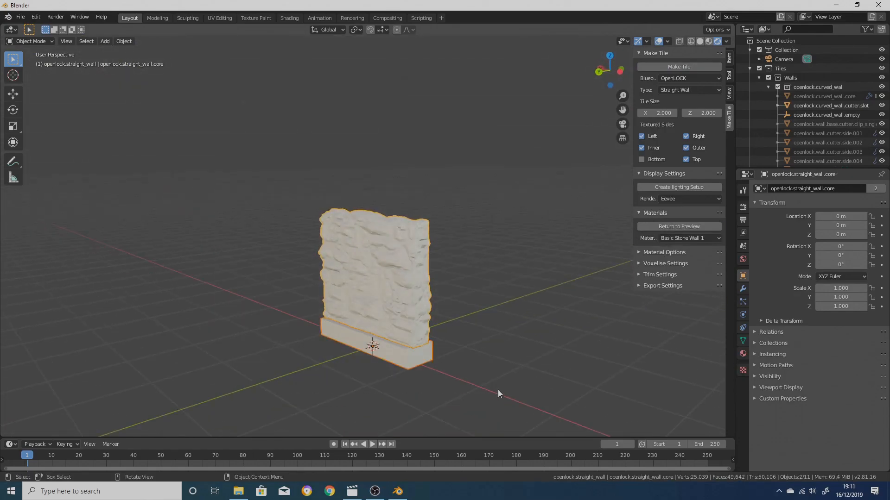
Step: Replace the tile with a straight wall whose Left and Right sides are untextured, and convert its material to 3D
key("Delete")
left_click(642, 137)
left_click(685, 136)
left_click(676, 68)
middle_click_drag(407, 299, 292, 268)
left_click(679, 226)
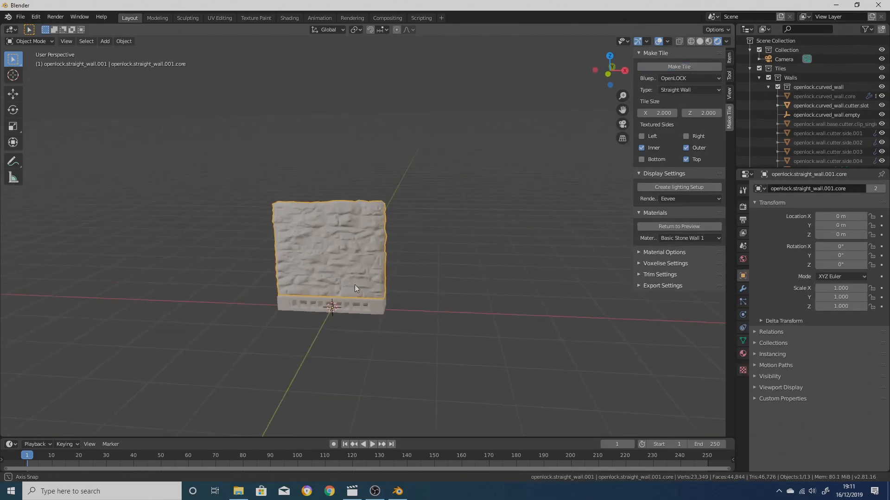
Step: Voxelise the straight wall tile and trim it on X Negative, X Positive and Z Positive
left_click(639, 263)
left_click(664, 277)
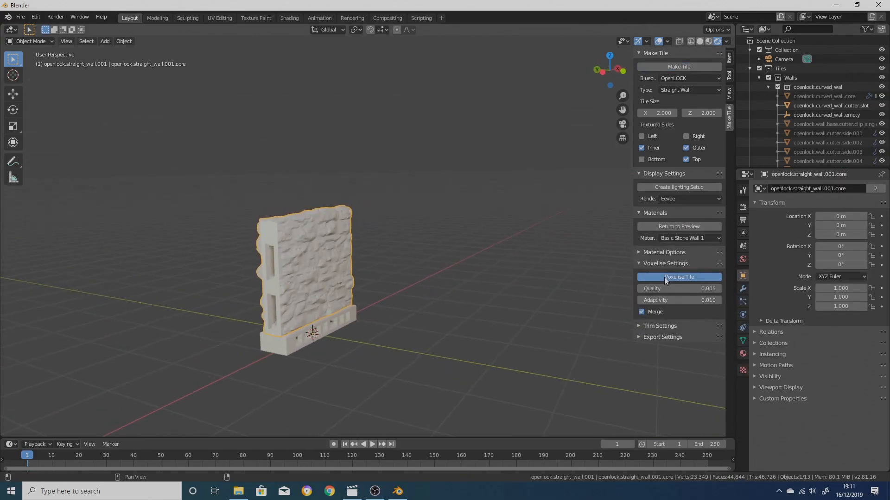
left_click(639, 326)
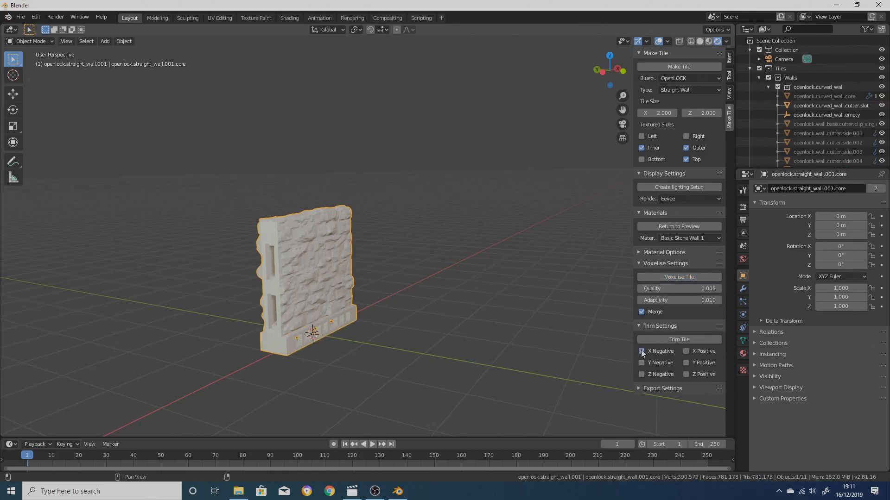
middle_click_drag(424, 317, 567, 327)
left_click(666, 340)
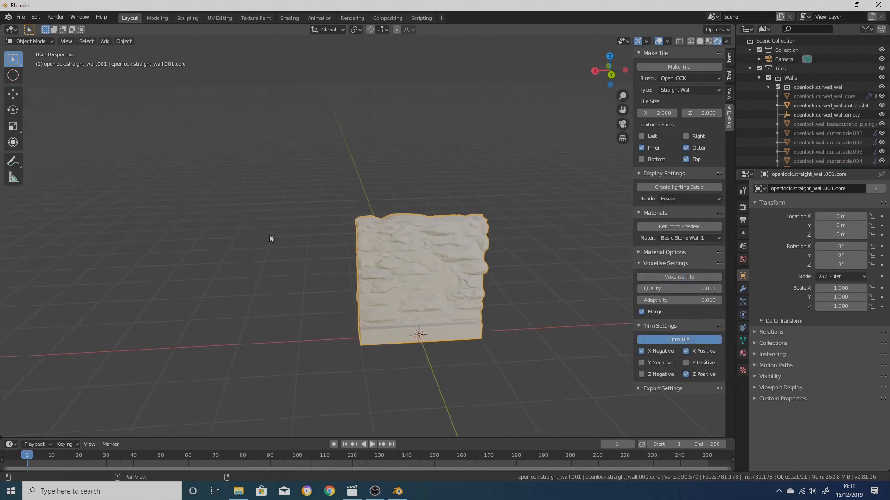
middle_click_drag(236, 217, 560, 324)
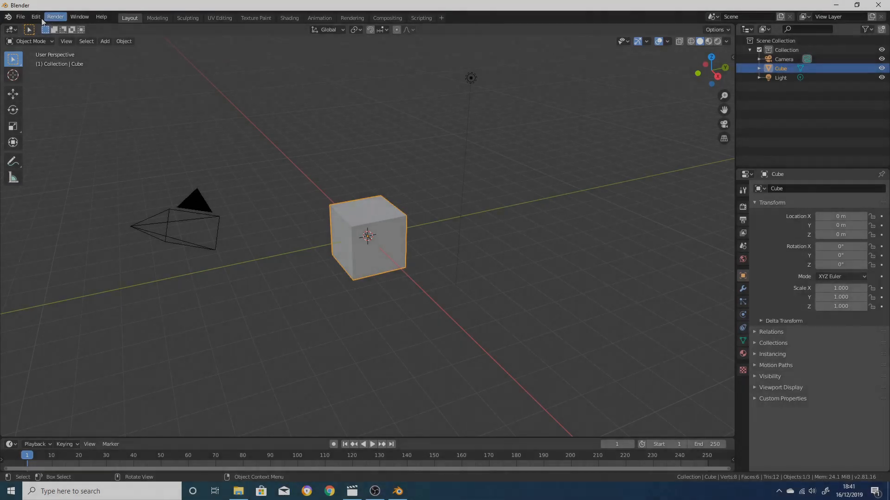
Step: Remove the installed MakeTile add-on in the preferences
left_click(36, 17)
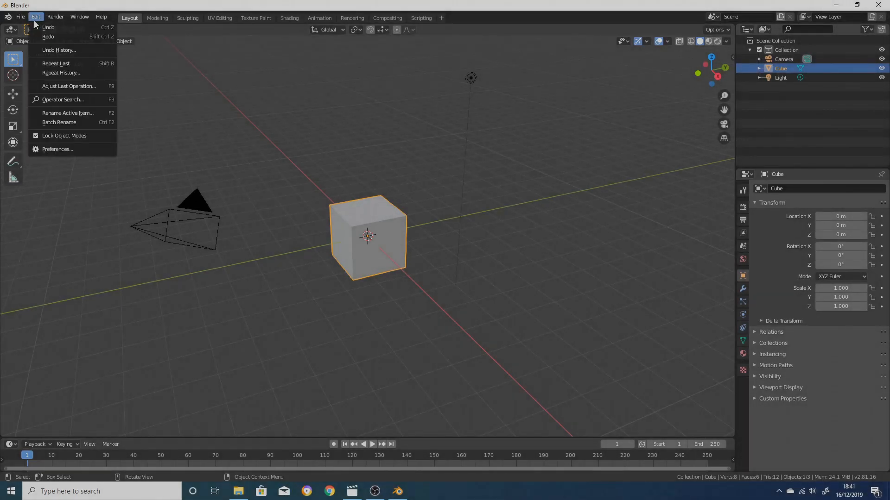
left_click(70, 150)
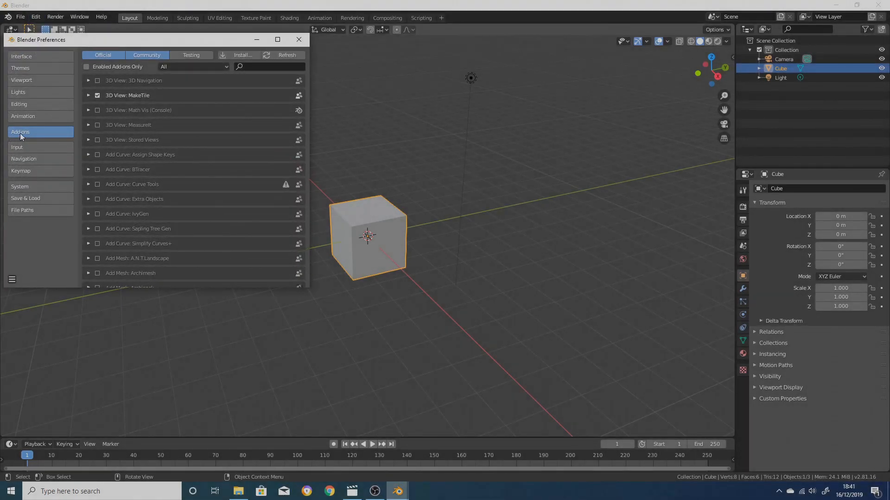
left_click(88, 95)
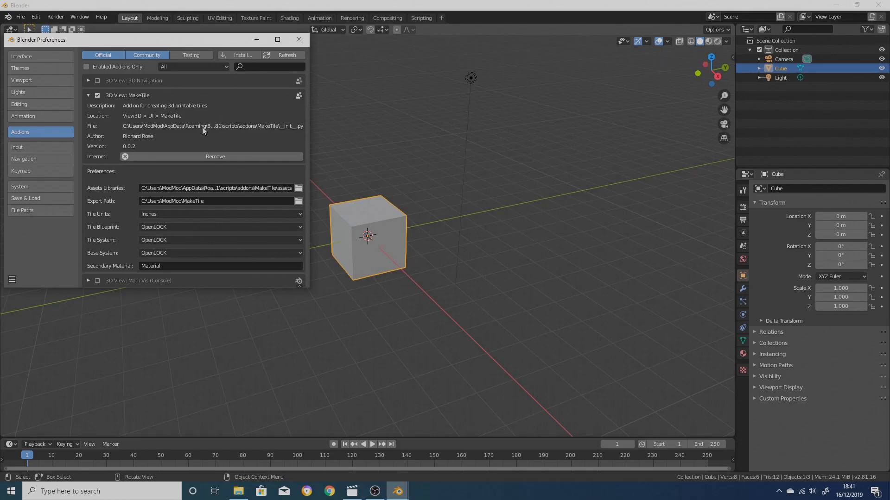
left_click(221, 155)
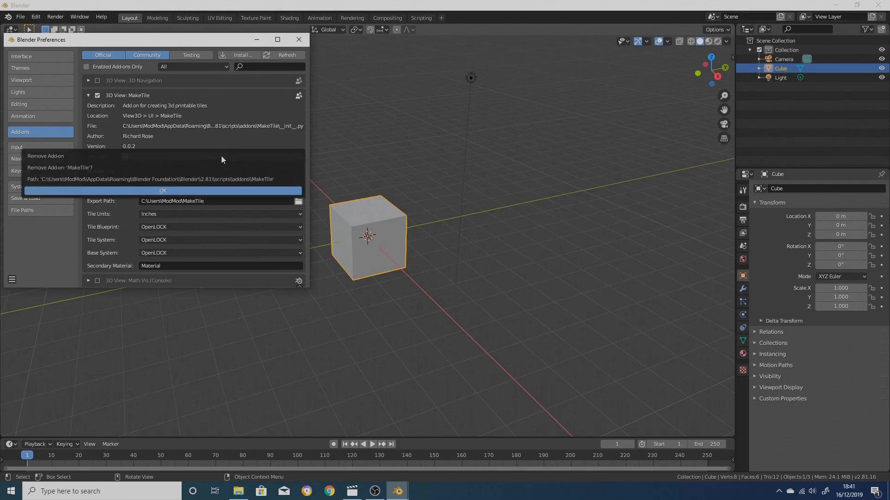
left_click(193, 192)
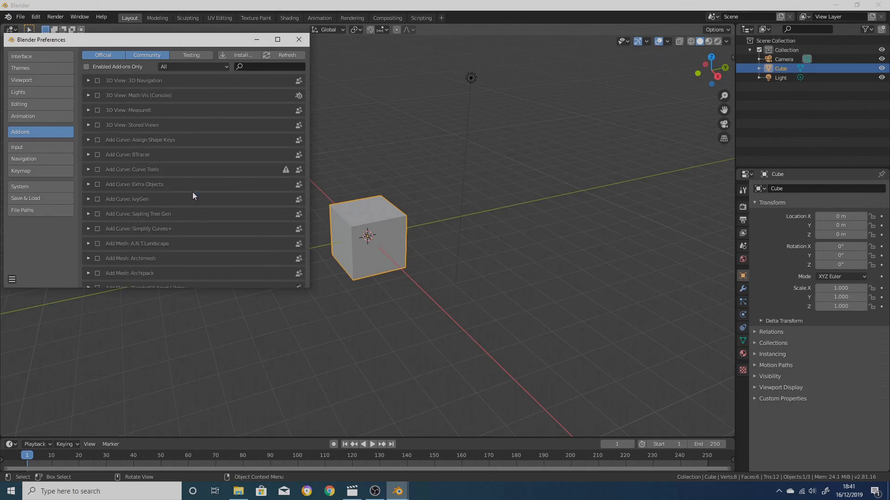
Step: Install the add-on from MakeTile.zip on the Desktop, enable it and close the preferences
left_click(246, 54)
left_click(240, 273)
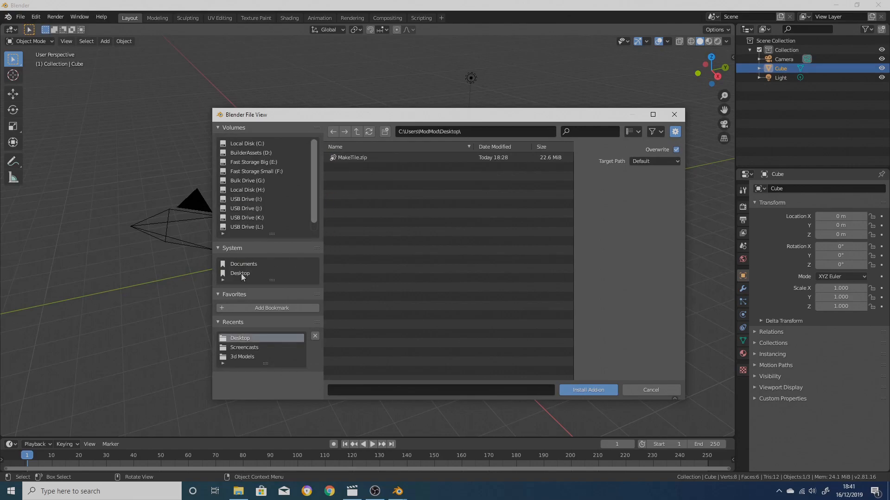
left_click(363, 157)
left_click(589, 389)
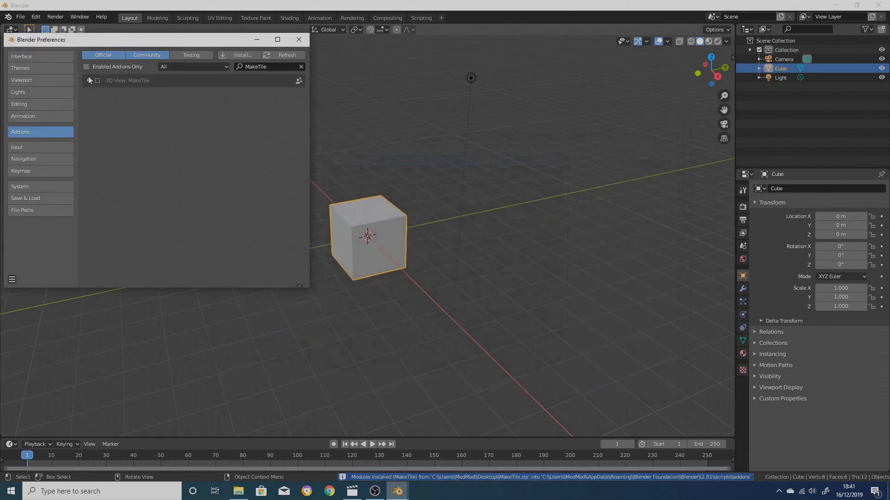
left_click(97, 80)
left_click(299, 39)
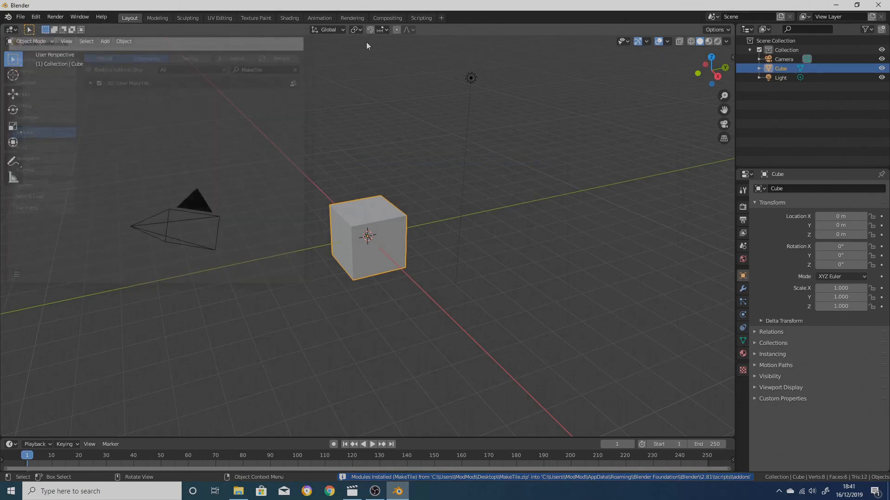
Step: Show the Make Tile settings beside the viewport and delete the default cube
left_click(733, 57)
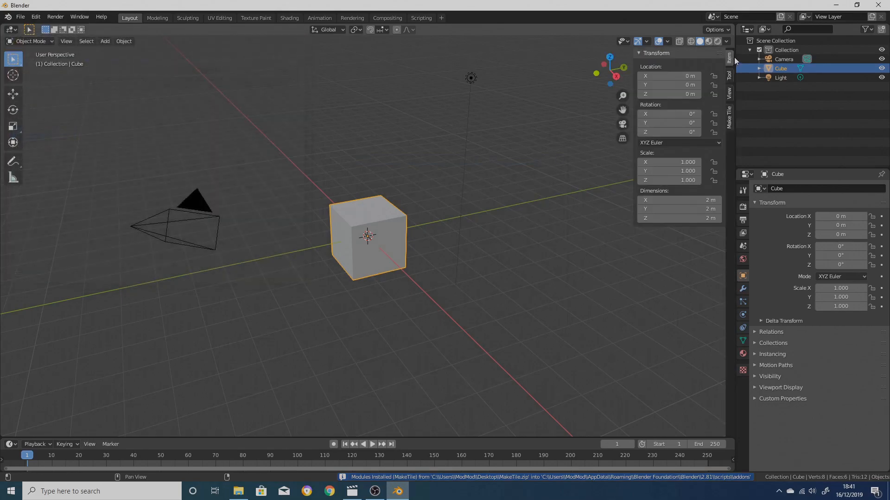
left_click(729, 119)
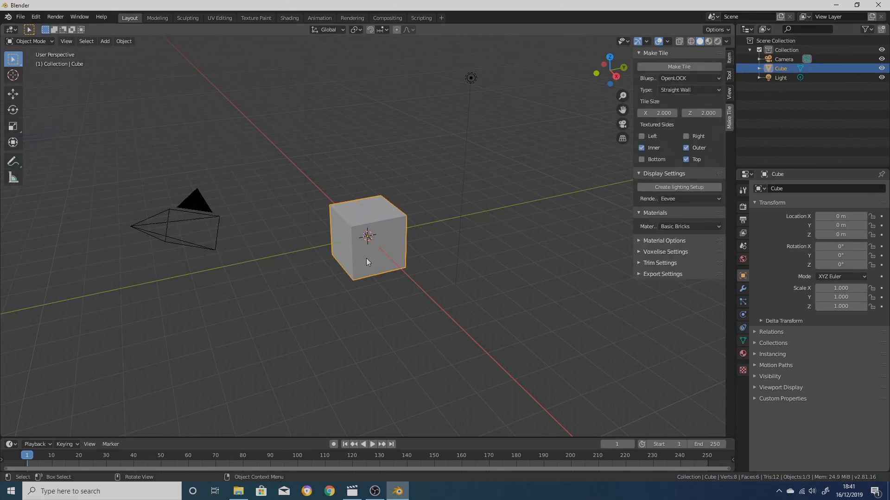
key("Delete")
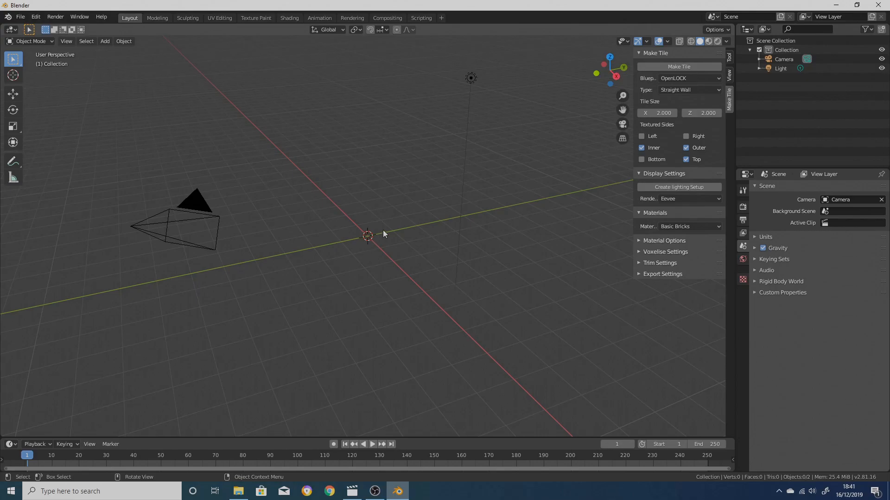
Step: Make an OpenLOCK tile of type Curved Wall with the default tile properties
left_click(690, 90)
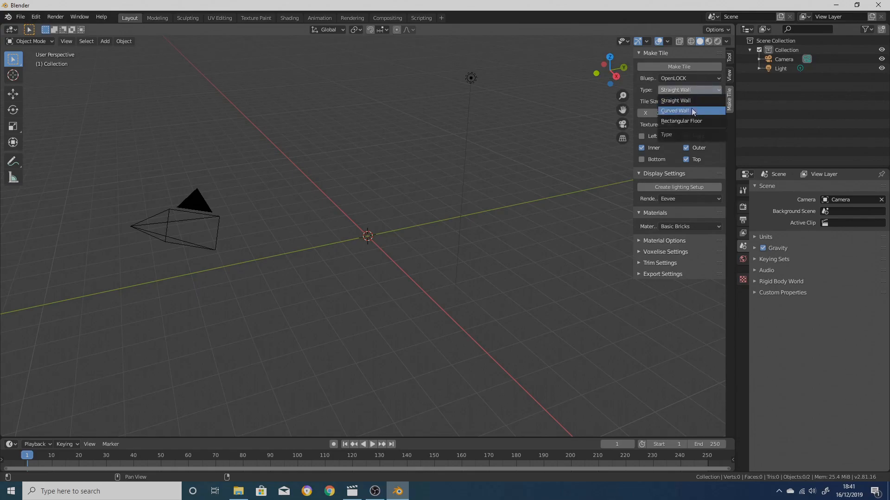
left_click(691, 107)
left_click(675, 67)
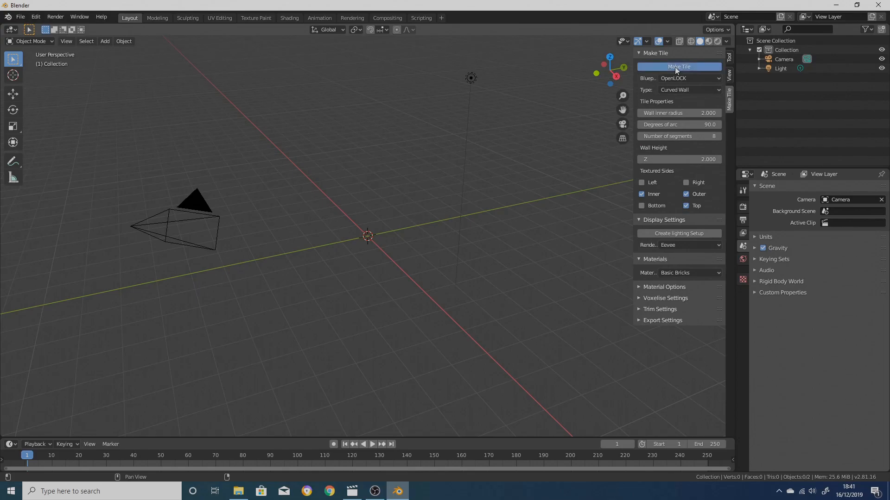
middle_click_drag(497, 204, 325, 241)
scroll(397, 222, "up", 3)
Step: Delete the curved wall tile and make a new one with a wall inner radius of 4
left_click_drag(269, 79, 477, 304)
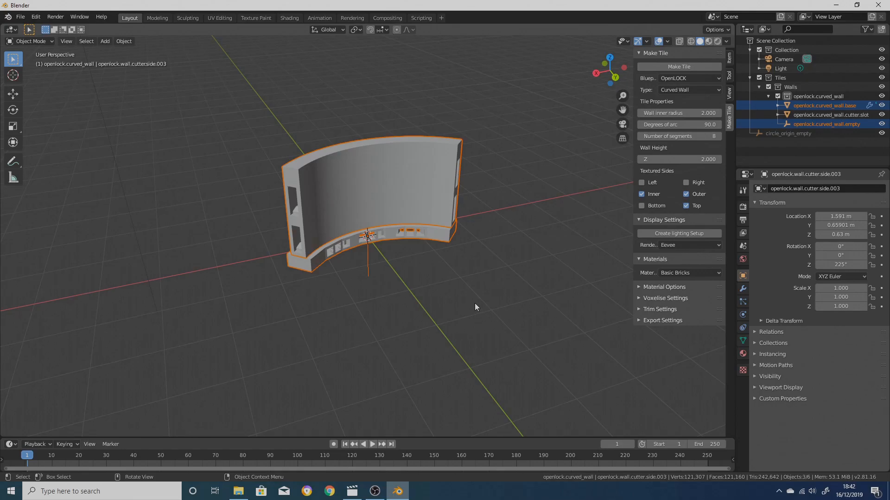
key("Delete")
left_click(665, 113)
type("4")
key("Return")
left_click(671, 66)
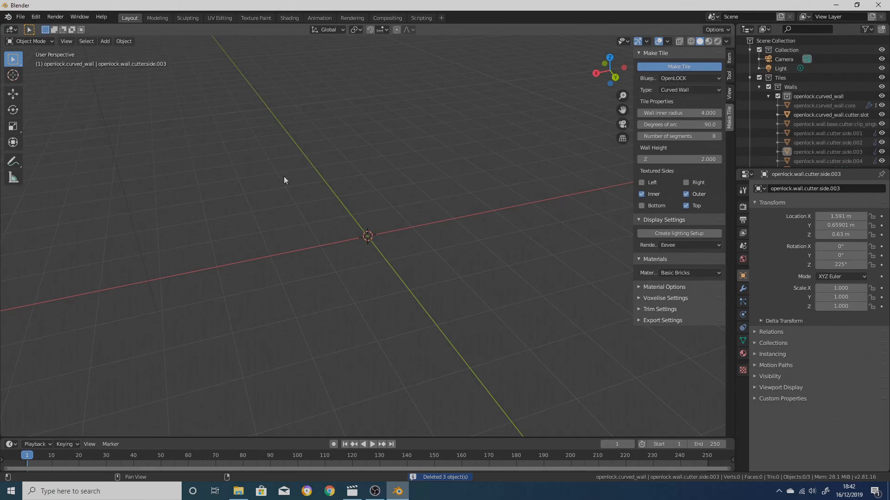
middle_click_drag(285, 176, 596, 147)
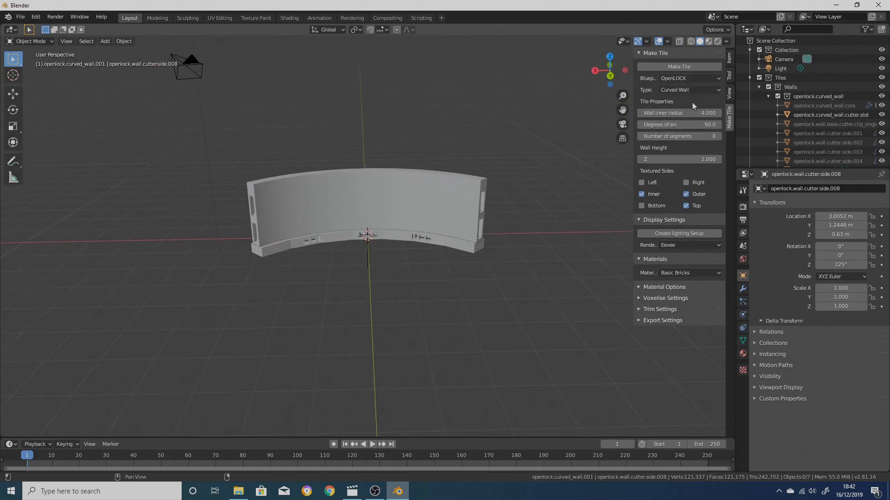
Step: Create the lighting setup for the scene, keeping the curved wall's core selected
left_click(441, 206)
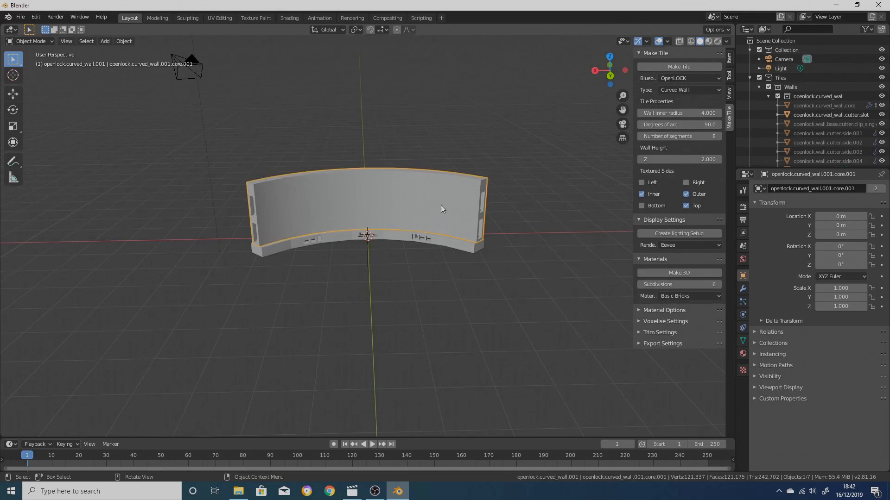
left_click(680, 235)
mouse_move(485, 156)
middle_mouse_down()
mouse_move(316, 162)
mouse_move(499, 160)
middle_mouse_up()
left_click(433, 177)
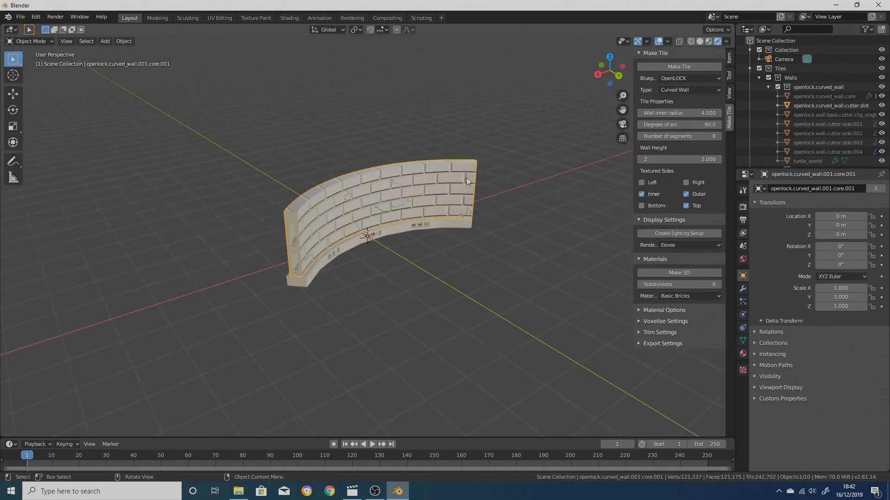
Step: Change the curved wall's material to Basic Stone Wall 1
left_click(685, 297)
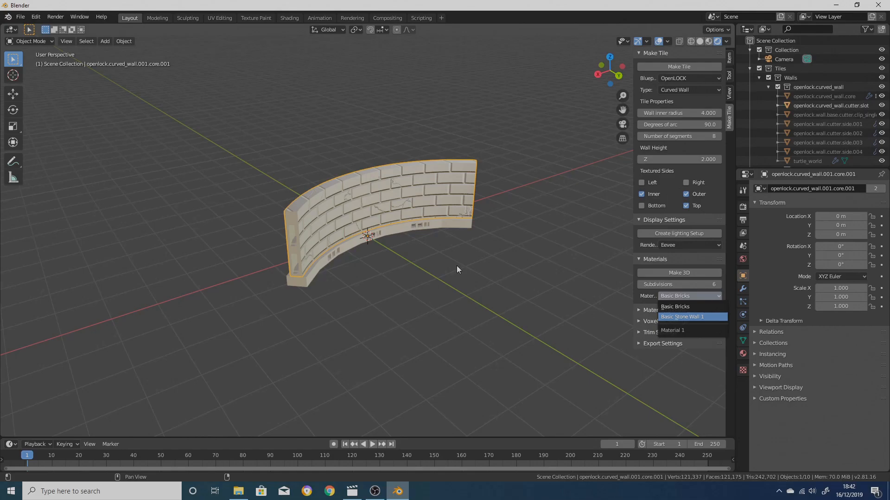
key("Return")
middle_click_drag(456, 268, 163, 100)
Step: Delete the curved wall tile and make a Straight Wall tile in its place
left_click_drag(171, 108, 544, 316)
key("Delete")
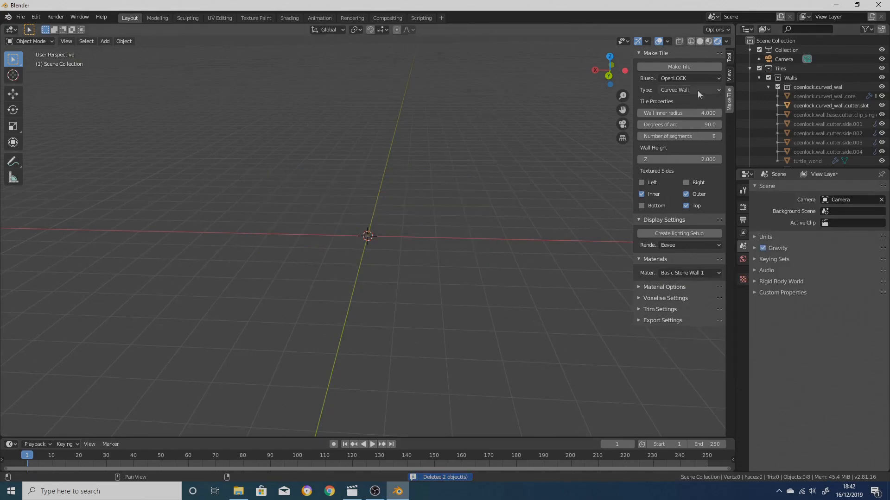
left_click(698, 91)
left_click(688, 102)
left_click(691, 67)
mouse_move(421, 204)
middle_mouse_down()
mouse_move(357, 202)
mouse_move(443, 191)
mouse_move(362, 202)
mouse_move(324, 153)
middle_mouse_up()
Step: Delete the straight wall tile and make a new one with the Left and Right sides also textured
left_click_drag(258, 74, 502, 298)
key("Delete")
left_click(642, 137)
left_click(686, 136)
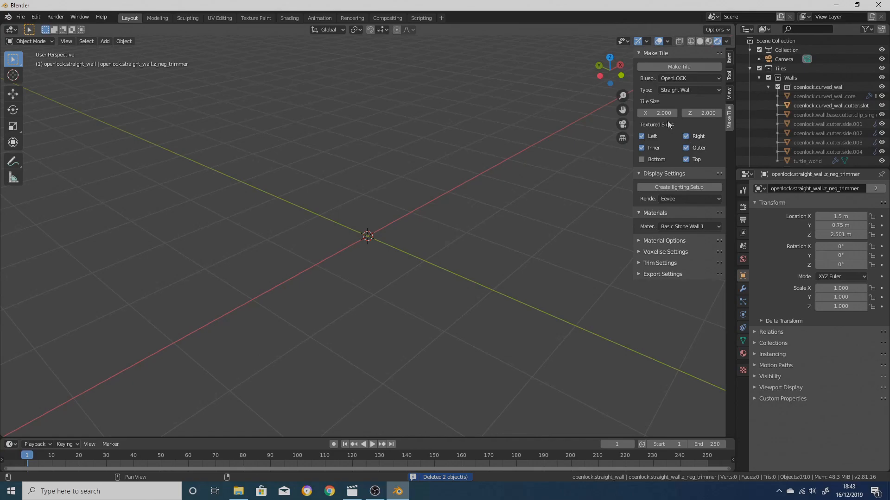
left_click(676, 65)
Step: Convert the stone material on the fully side-textured straight wall's core to 3D
middle_click_drag(321, 176, 556, 181)
left_click(394, 165)
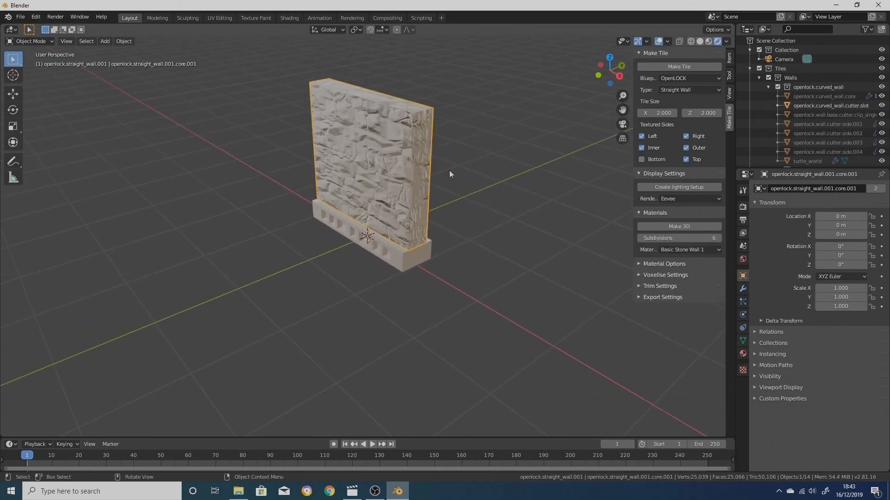
left_click(675, 226)
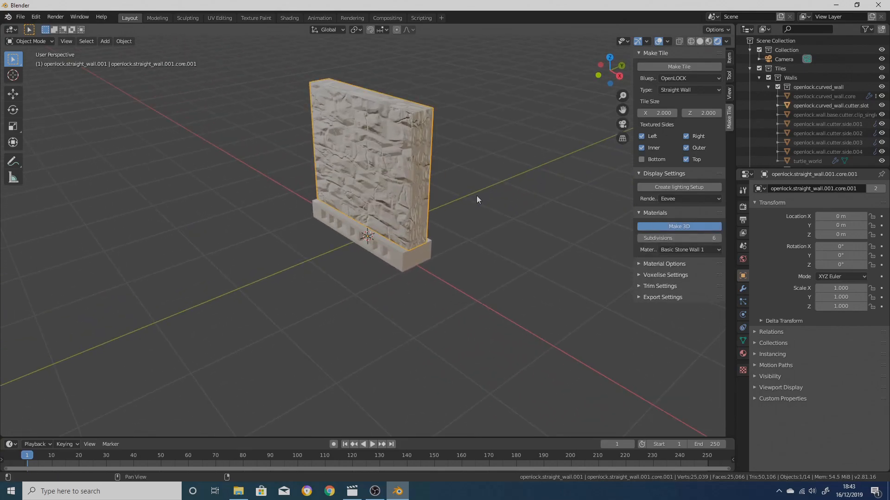
middle_click_drag(476, 200, 336, 119)
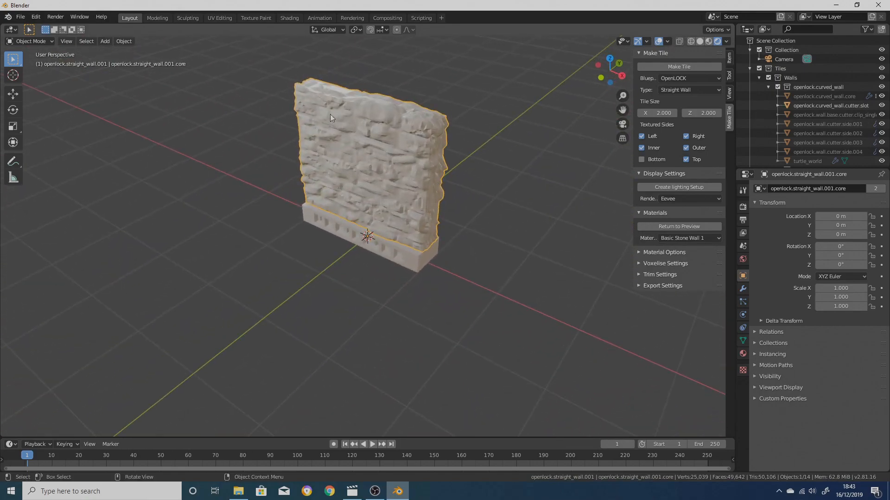
Step: Delete the straight wall tile and make a new one with the Right side untextured
left_click_drag(286, 78, 516, 286)
key("Delete")
left_click(686, 136)
left_click(680, 66)
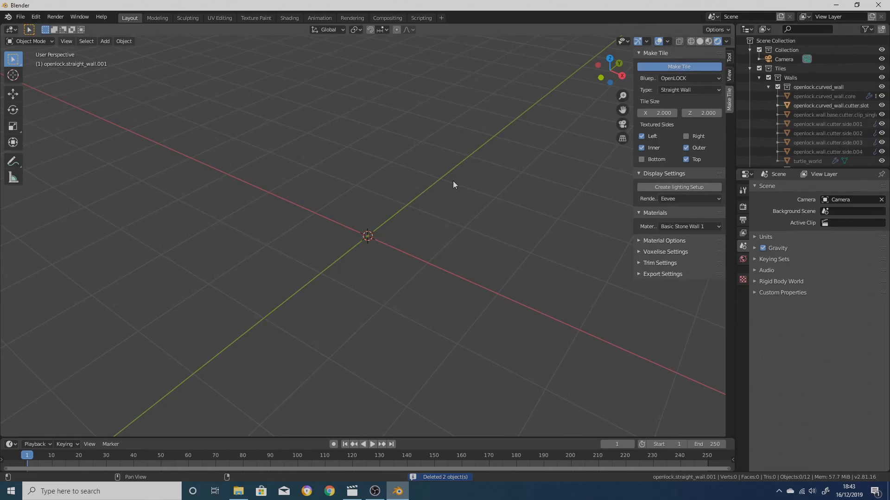
Step: Make the stone material 3D on the core of the new straight wall with the plain right side
middle_click_drag(429, 250, 376, 214)
left_click(376, 214)
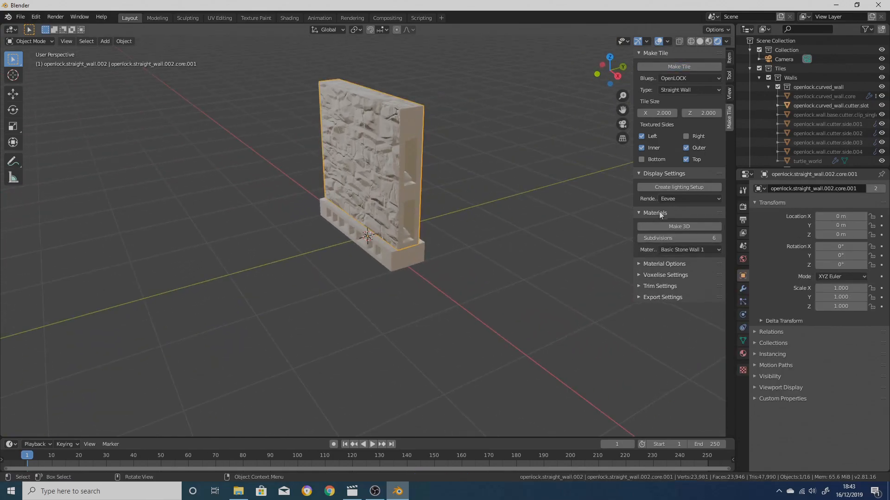
left_click(679, 227)
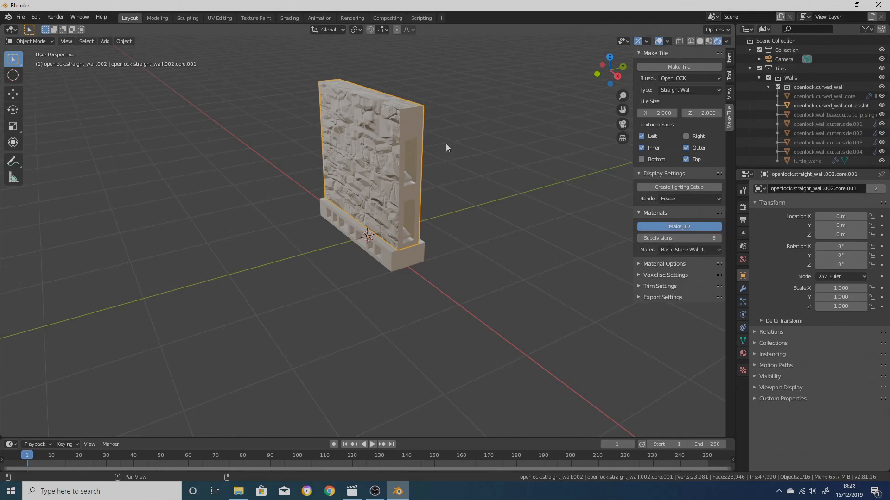
Step: Switch the render engine to Cycles and set its display subdivision to 7 to view the textured wall up close
middle_click_drag(464, 145, 409, 139)
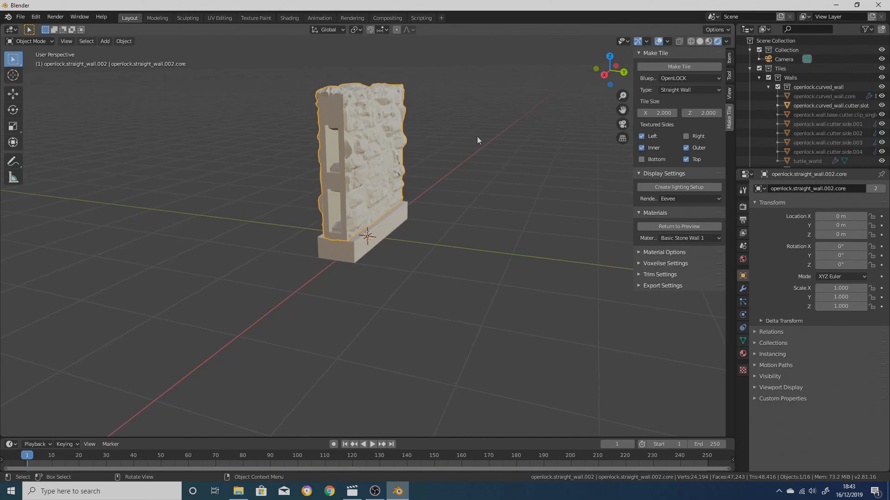
left_click(674, 199)
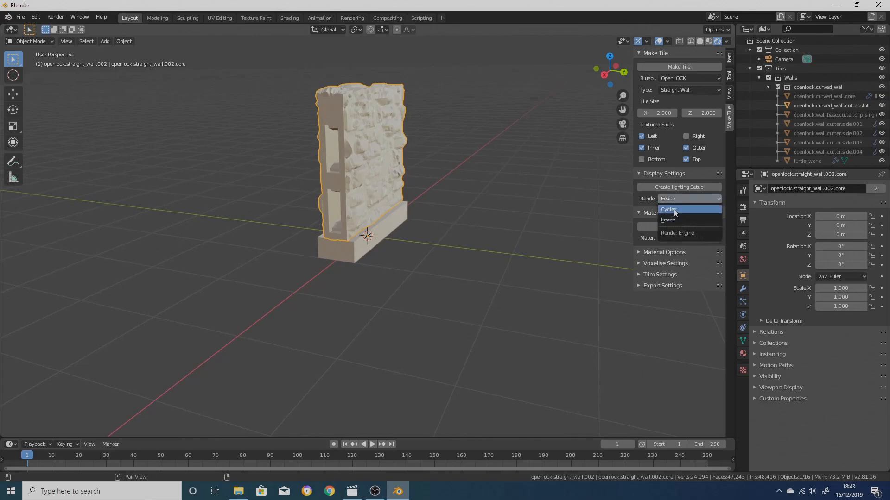
left_click(674, 210)
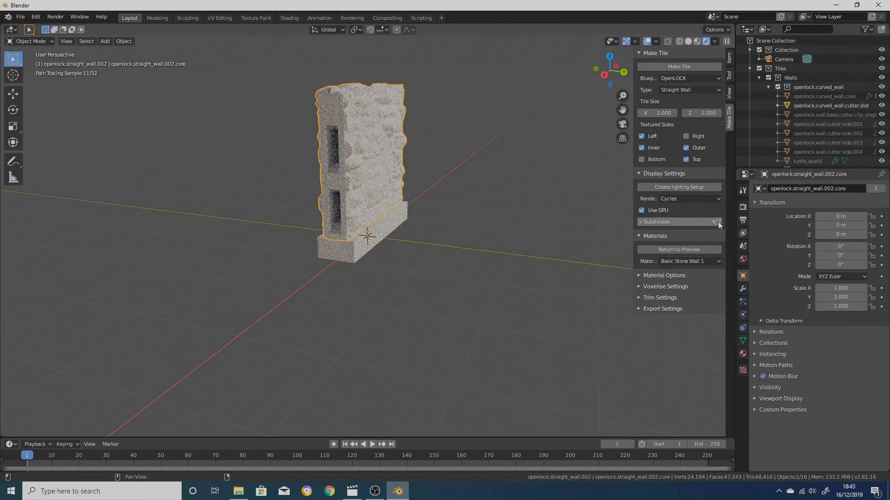
left_click(691, 198)
left_click(683, 210)
middle_click_drag(509, 204, 418, 187)
scroll(420, 187, "up", 3)
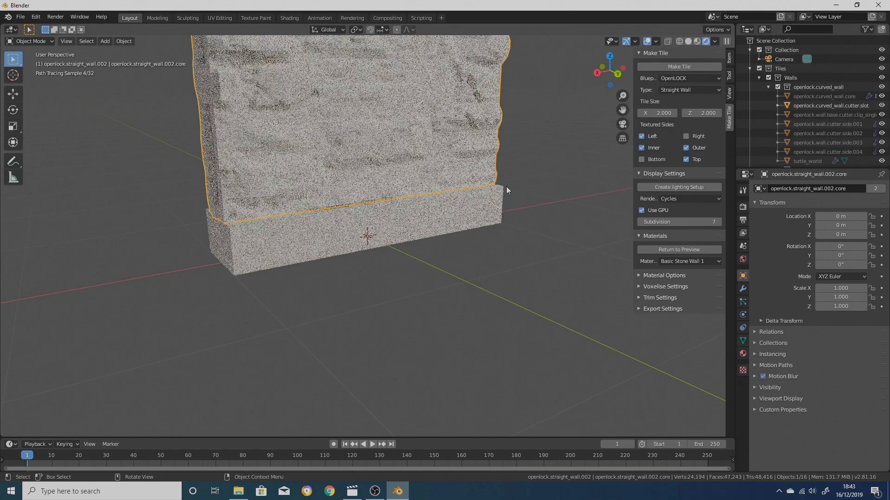
middle_click_drag(513, 215, 520, 248, "shift")
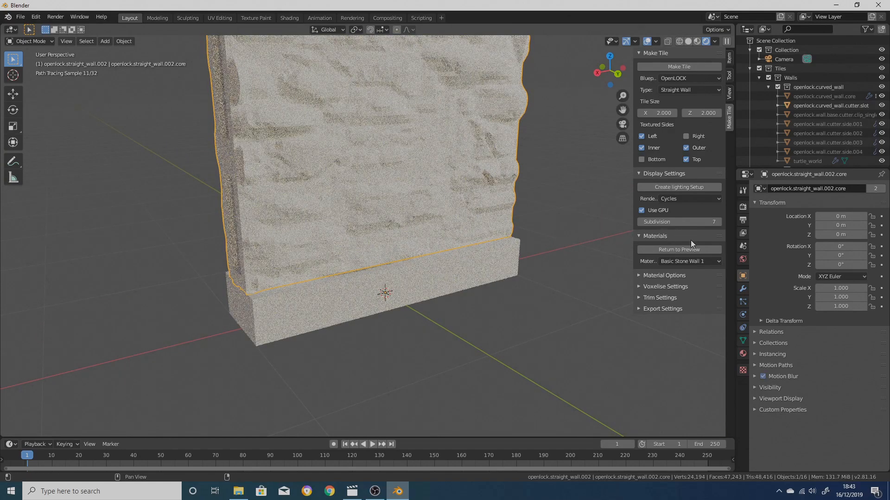
Step: Return the wall core to preview and remake its stone material 3D with 7 subdivisions, using the Eevee render engine
left_click(664, 250)
left_click(718, 262)
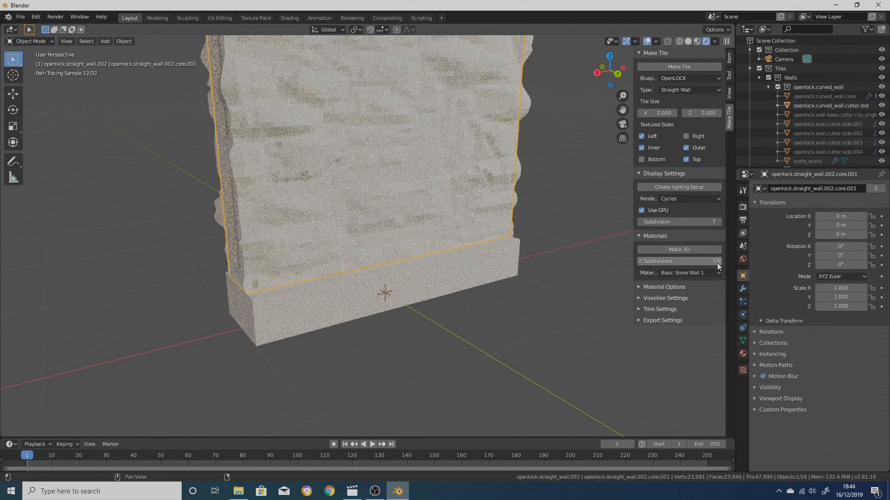
left_click(682, 199)
left_click(681, 221)
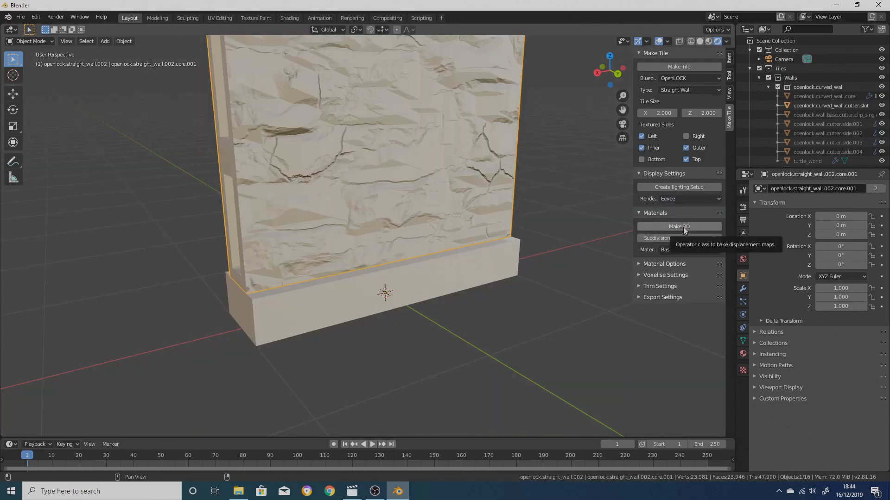
left_click(683, 227)
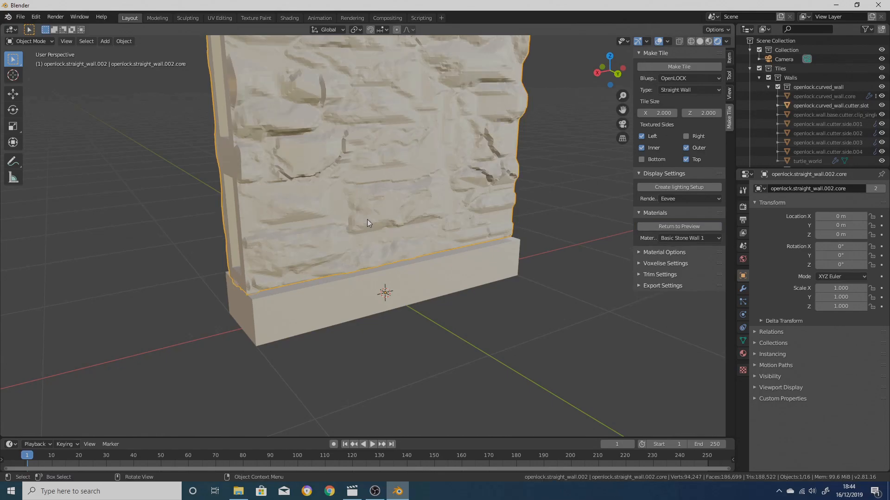
Step: Delete the straight wall tile and make an OpenLOCK rectangular floor tile, 2 by 2 in size
scroll(367, 219, "down", 2)
middle_click_drag(301, 210, 537, 218)
scroll(466, 232, "down", 2)
left_click_drag(255, 94, 483, 305)
key("Delete")
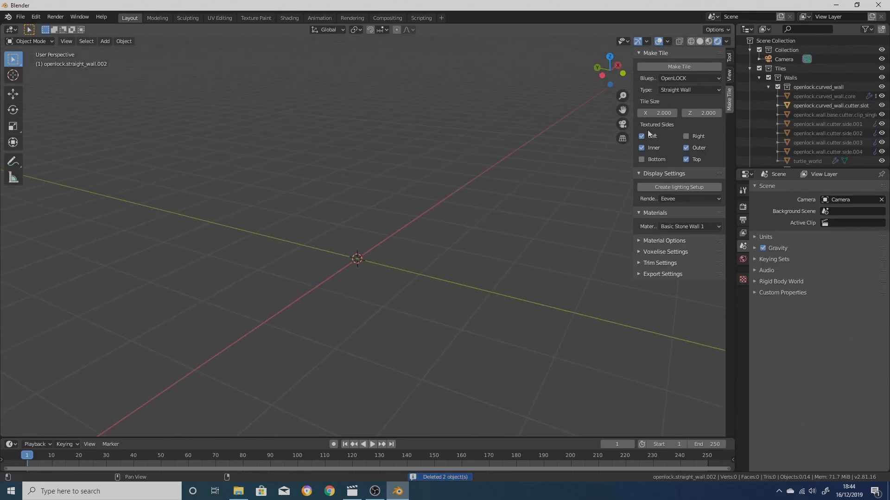
left_click(676, 90)
left_click(681, 120)
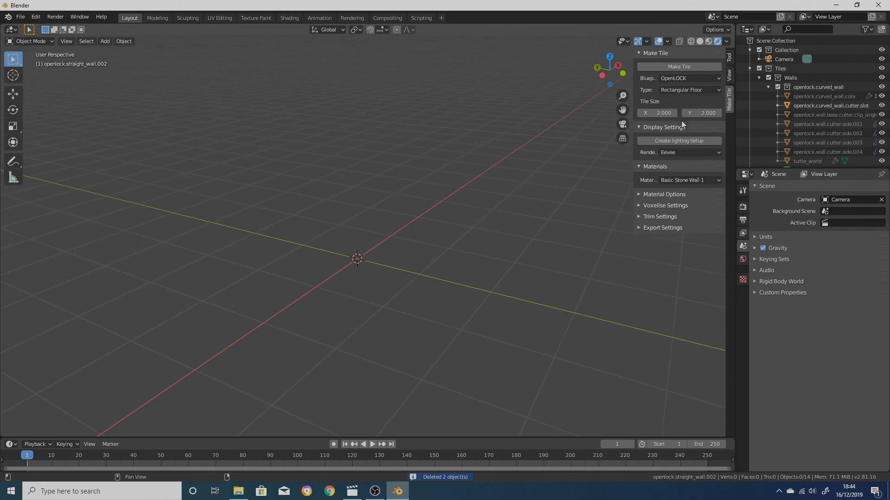
left_click(670, 66)
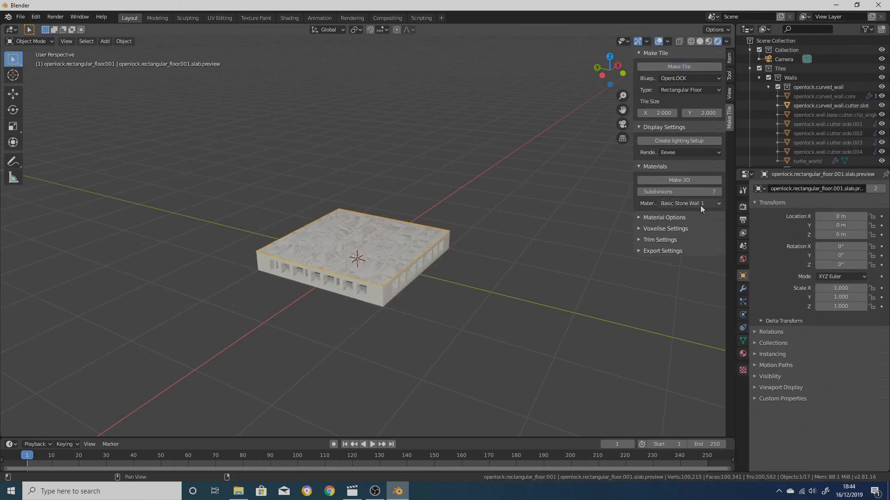
Step: Make the floor slab's stone material 3D and voxelise the tile with quality 0.005, adaptivity 0.010 and Merge enabled
left_click(689, 180)
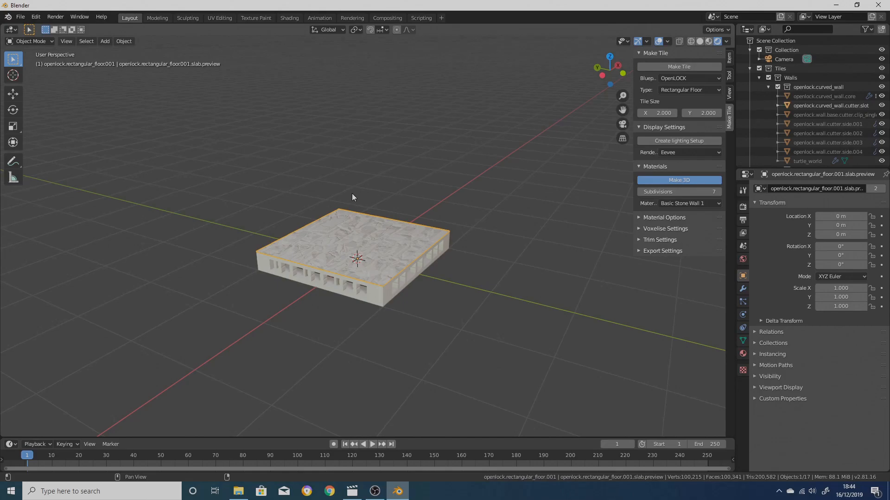
middle_click_drag(376, 207, 504, 210)
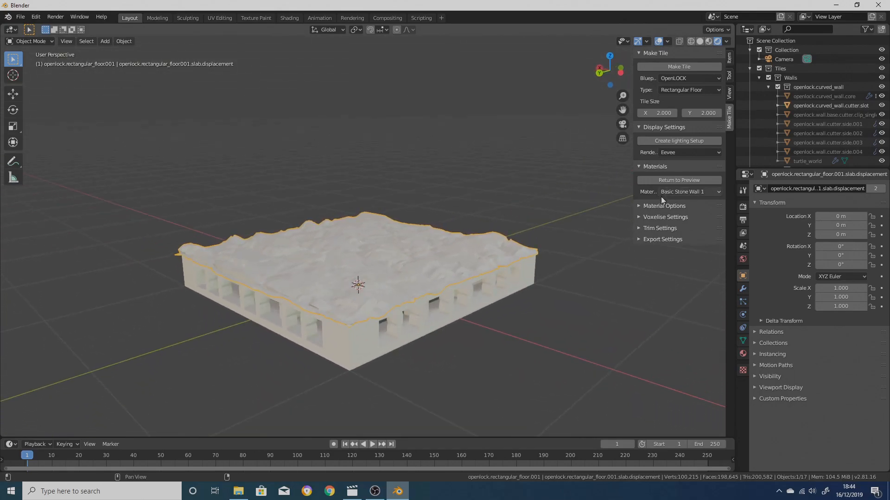
left_click(638, 230)
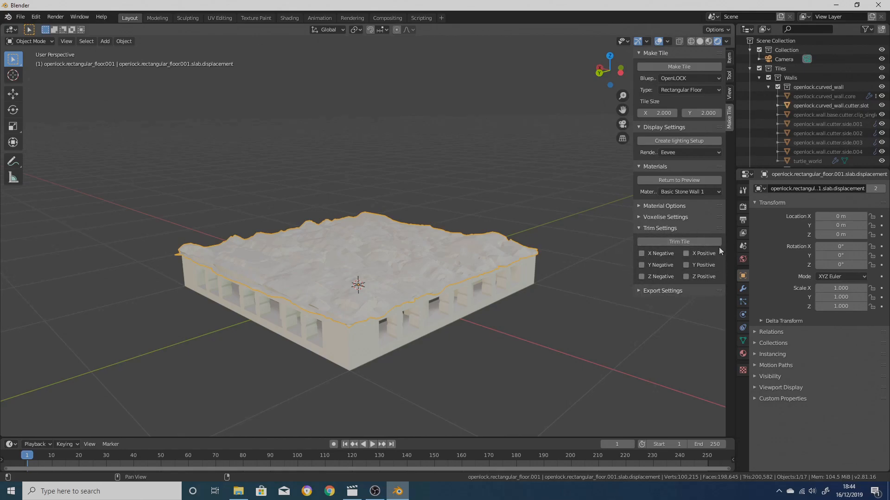
left_click(638, 217)
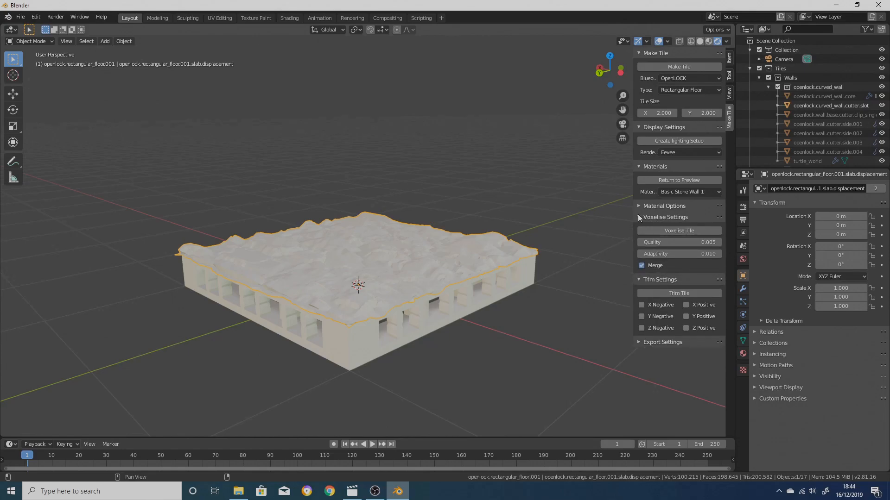
left_click(665, 231)
mouse_move(417, 283)
middle_mouse_down()
mouse_move(448, 278)
mouse_move(411, 285)
middle_mouse_up()
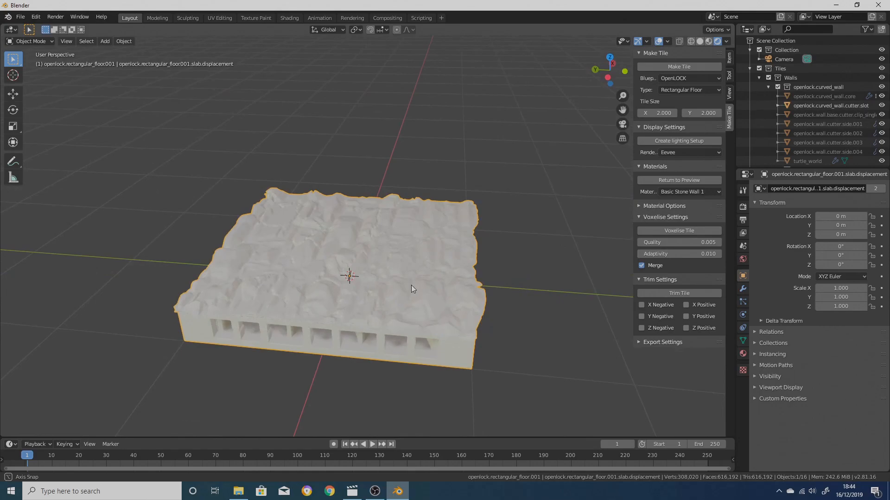
Step: Trim the voxelised floor tile on its negative and positive X and Y sides, and check the edges from above and around
left_click(642, 316)
left_click(686, 304)
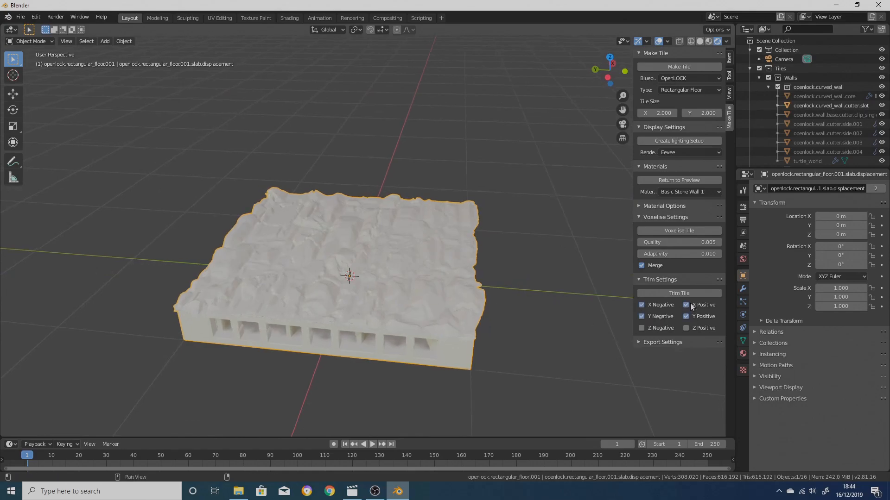
left_click(682, 293)
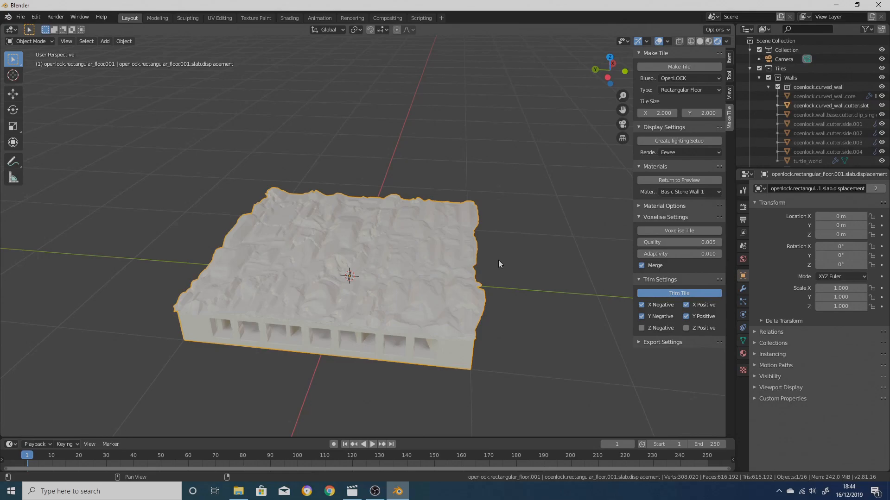
middle_click_drag(499, 264, 505, 309)
key("KP_5")
key("KP_7")
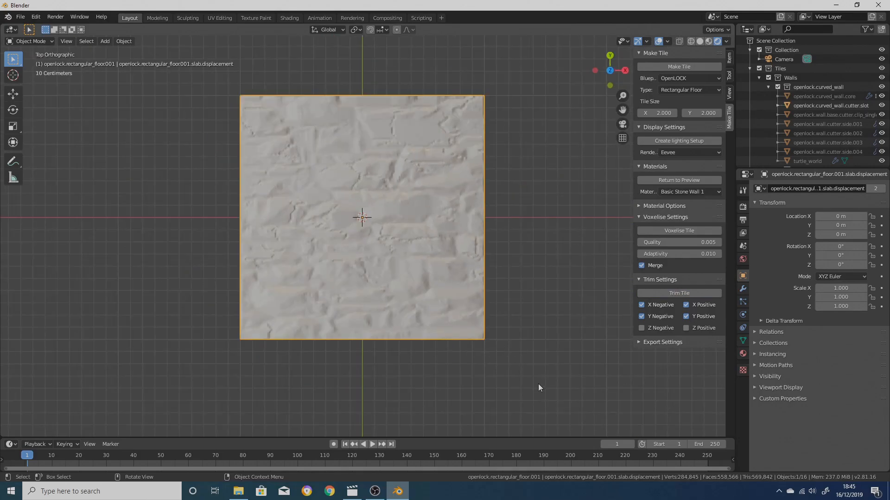
middle_click_drag(533, 381, 657, 285)
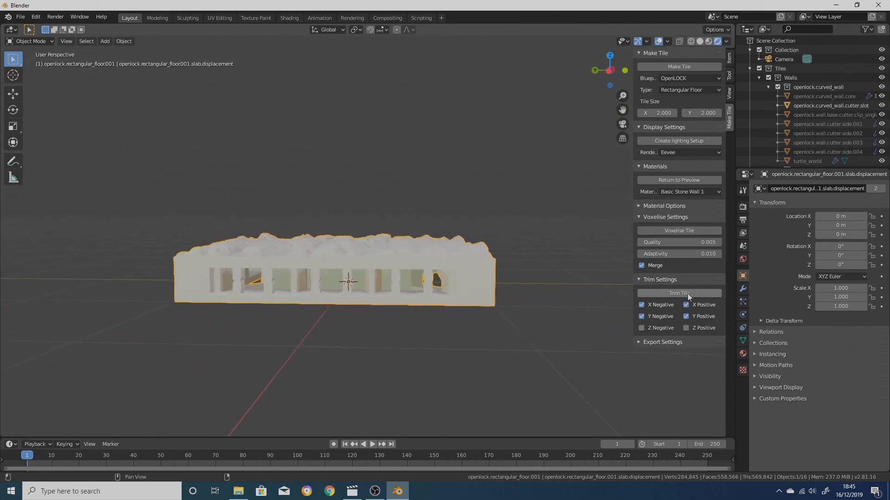
middle_click_drag(408, 291, 524, 271)
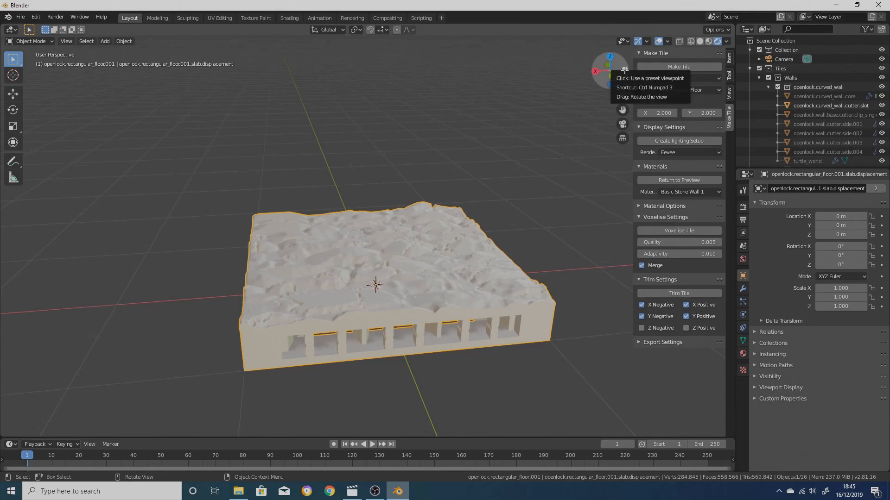
middle_click_drag(547, 235, 343, 221)
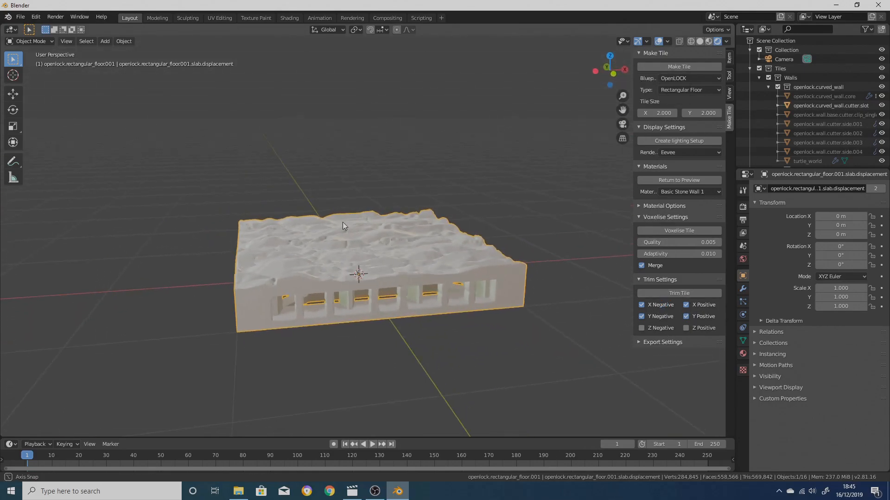
Step: Open the floor tile's STL export, try stepping the file name openlock.straight_wall.005.stl up to 006 and back, and cancel the export
left_click(639, 343)
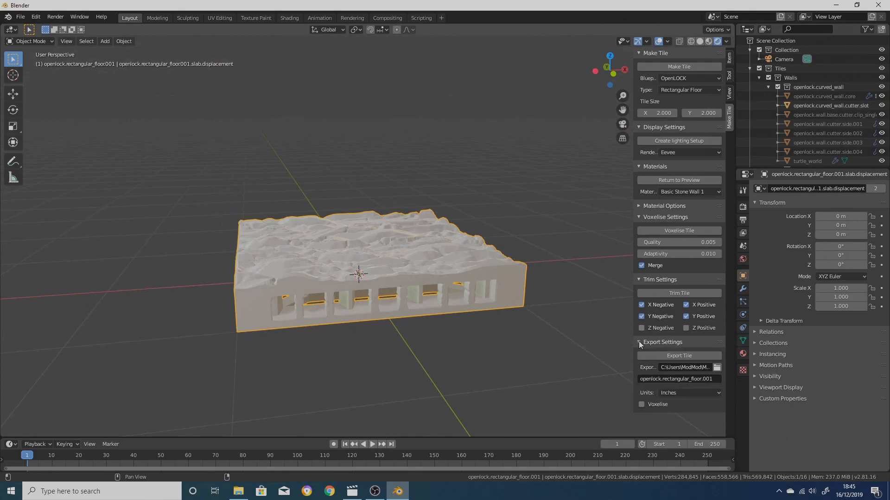
left_click(674, 359)
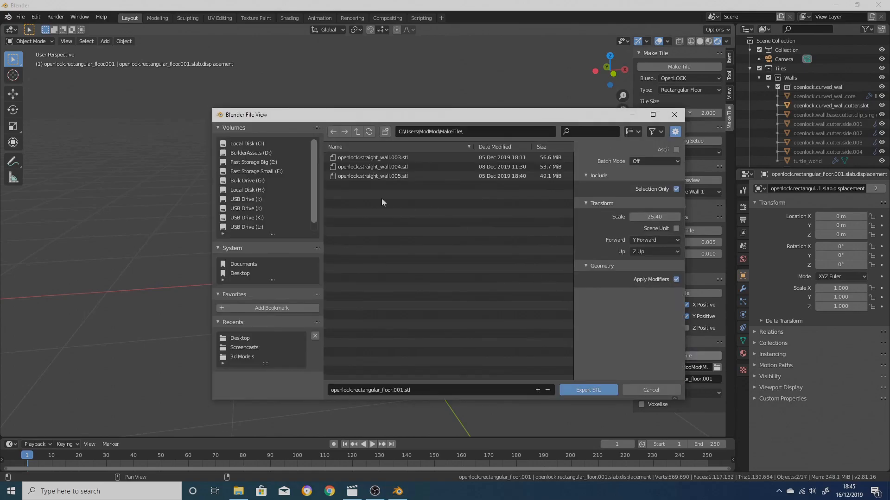
left_click(379, 177)
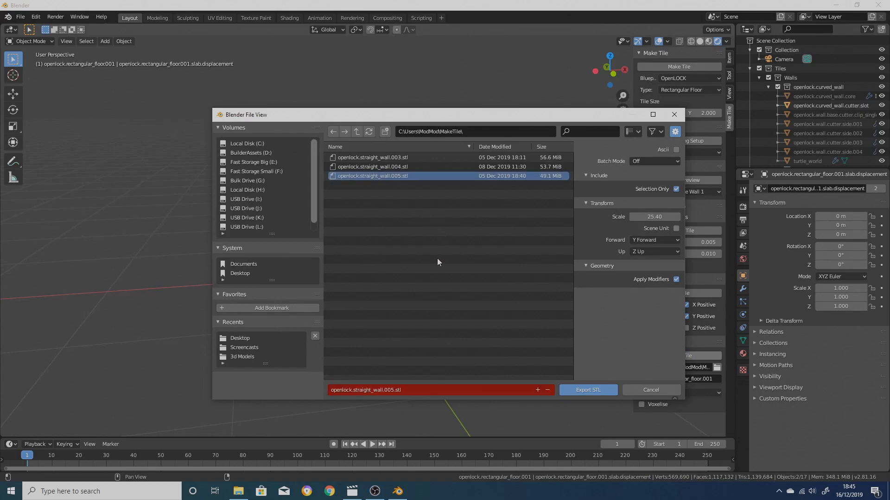
key("KP_Add")
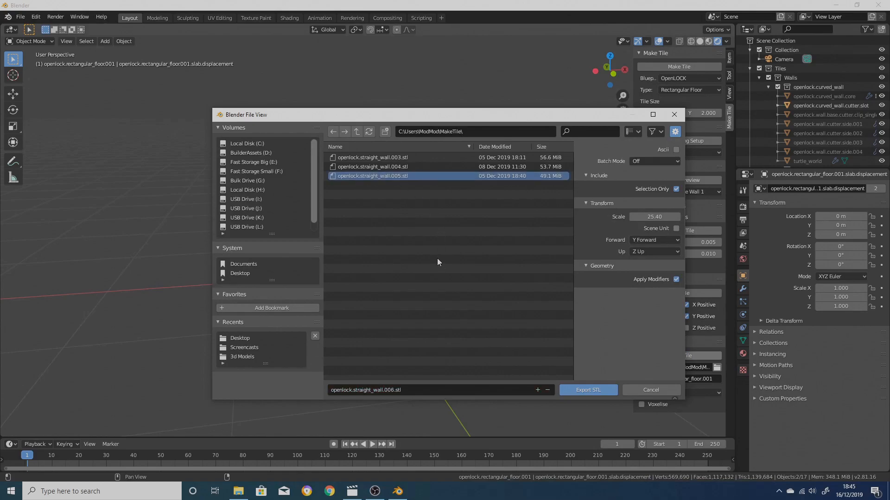
key("KP_Subtract")
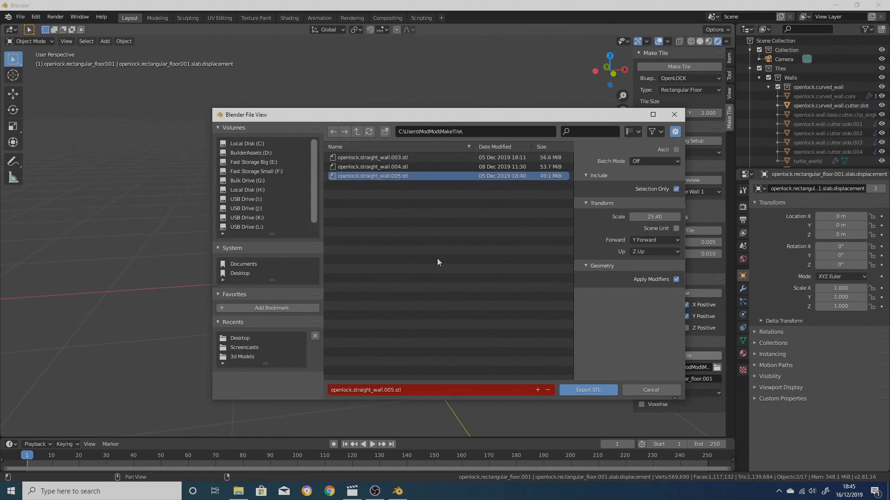
left_click(649, 388)
middle_click_drag(309, 270, 415, 278)
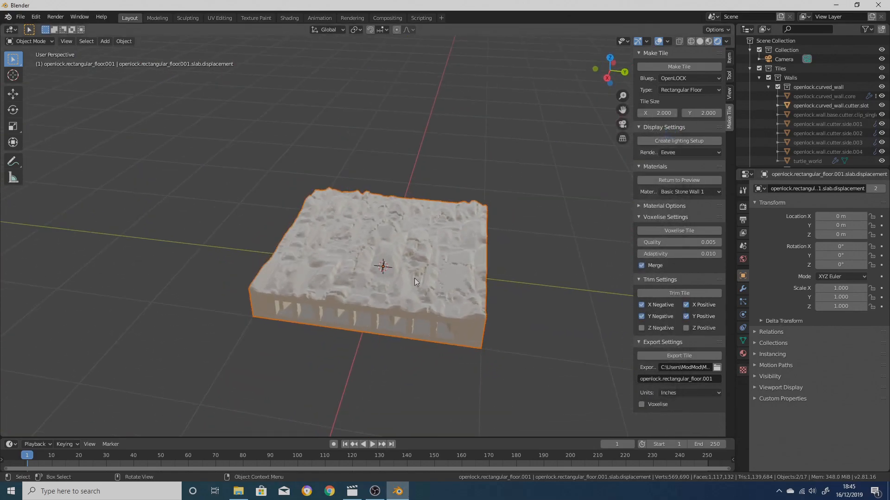
middle_click_drag(306, 291, 366, 289)
scroll(366, 289, "down", 3)
middle_click_drag(379, 357, 484, 340)
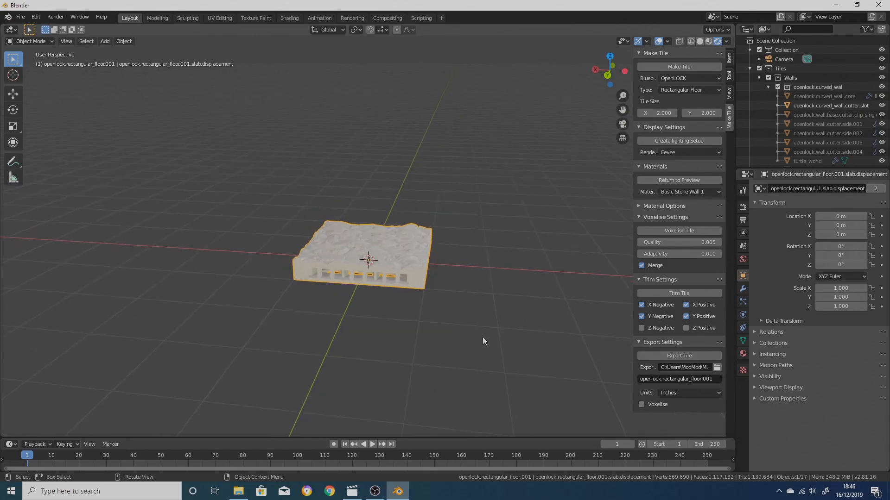
scroll(487, 309, "up", 1)
middle_click_drag(533, 298, 234, 301)
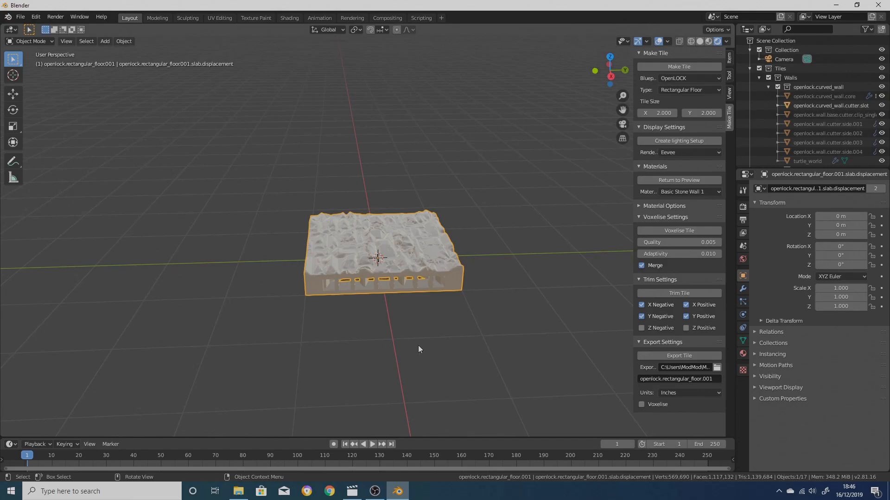
middle_click_drag(521, 327, 495, 340)
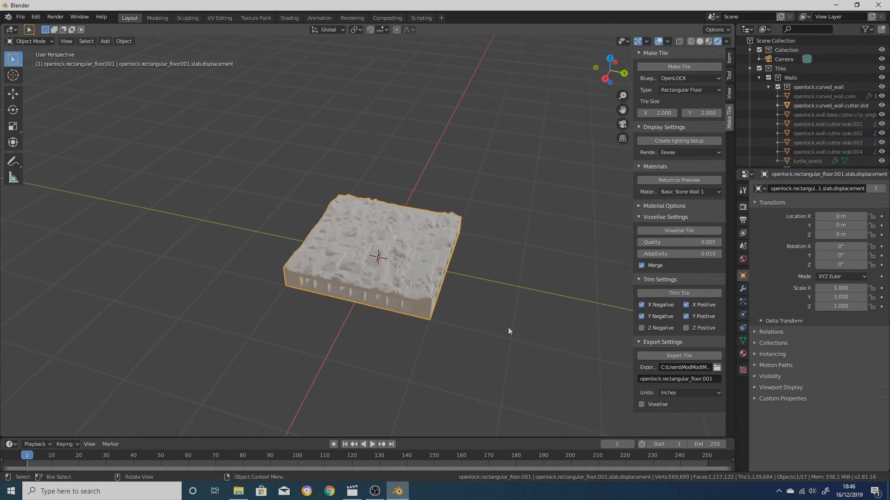